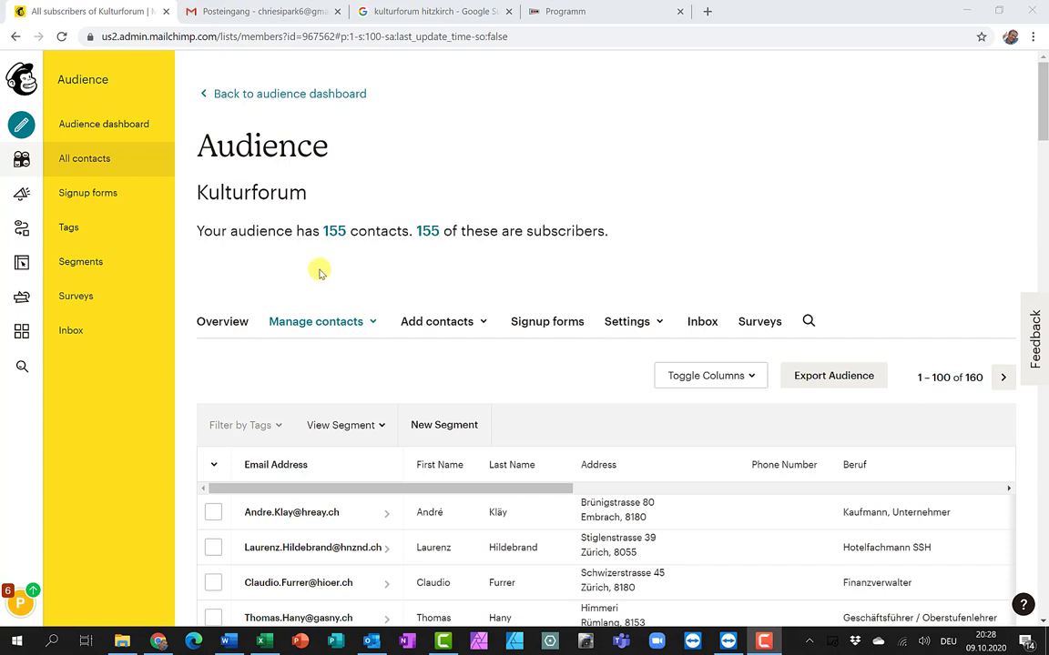
Create two audience tags for Kulturforum named Junioren and Senioren.
left_click(72, 233)
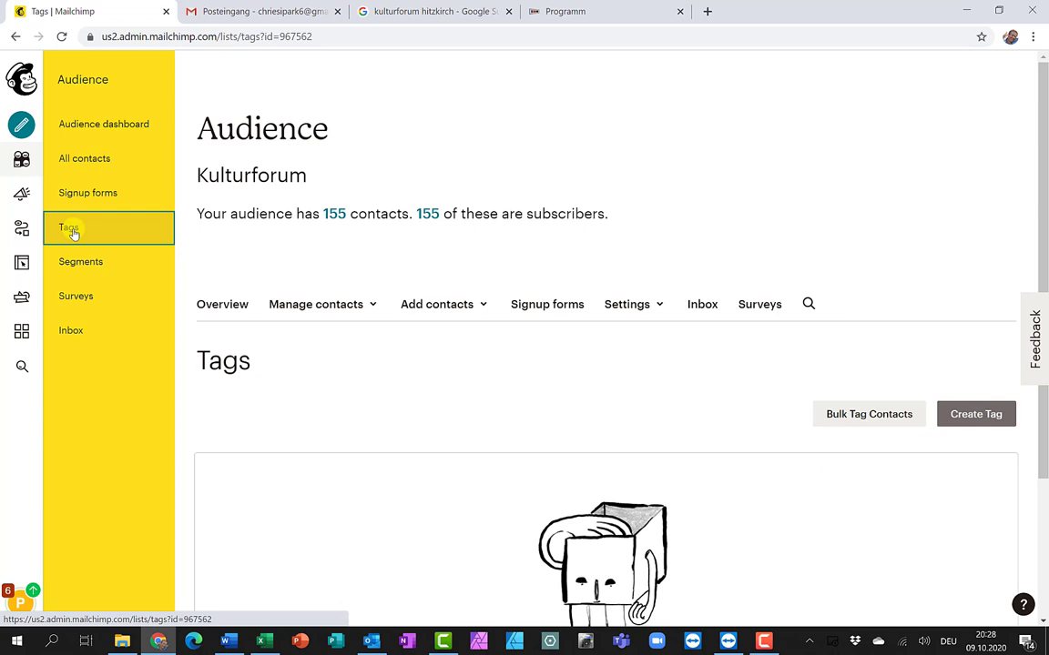
left_click(976, 415)
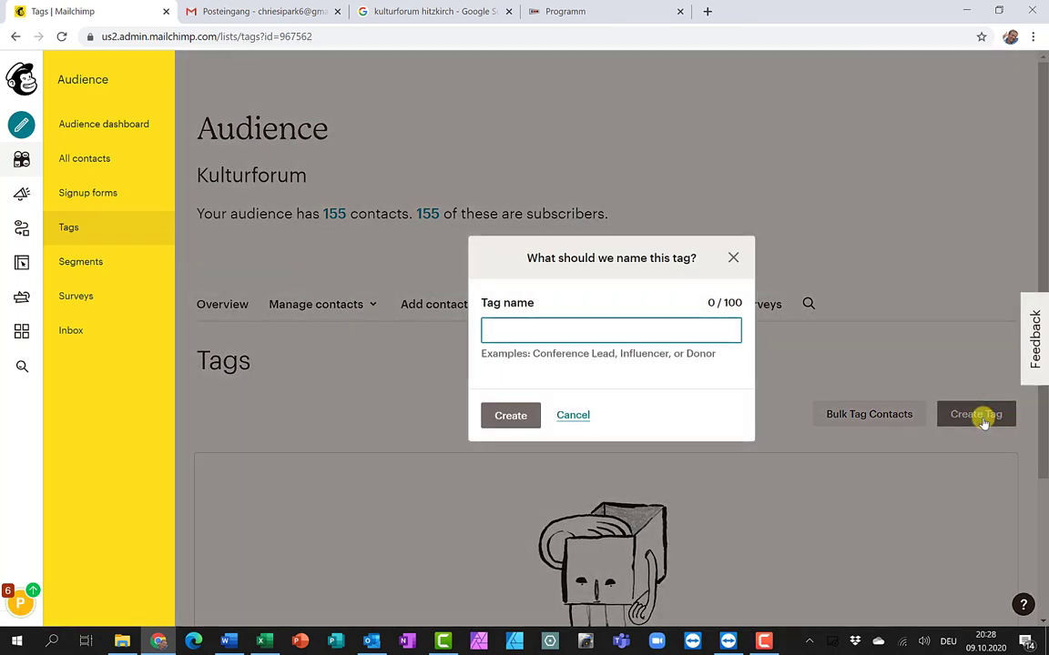
type("Junioren")
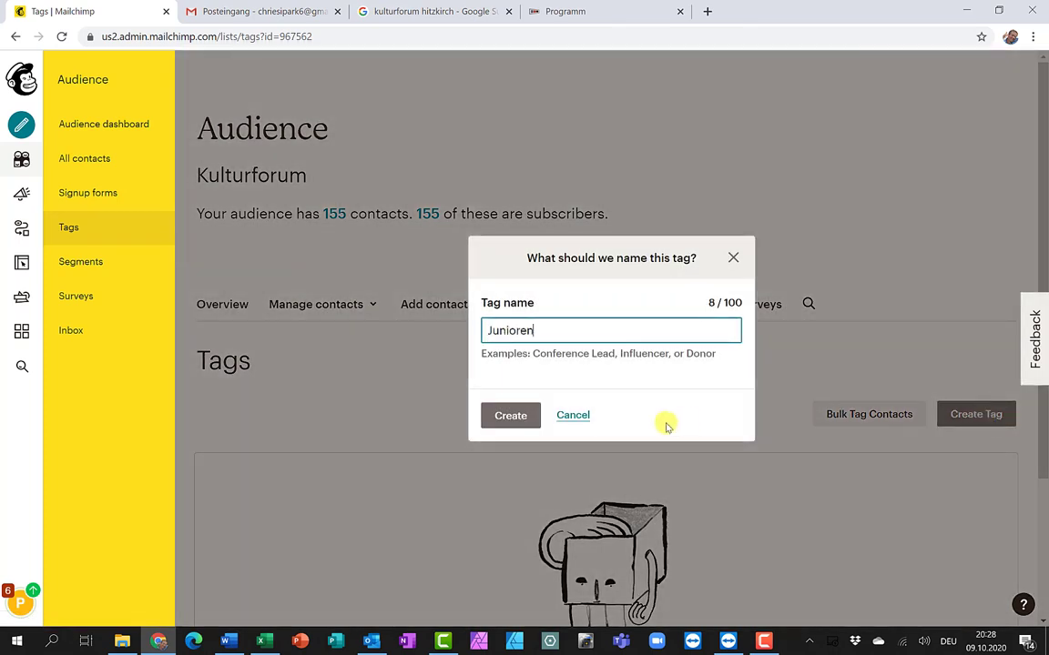
left_click(529, 414)
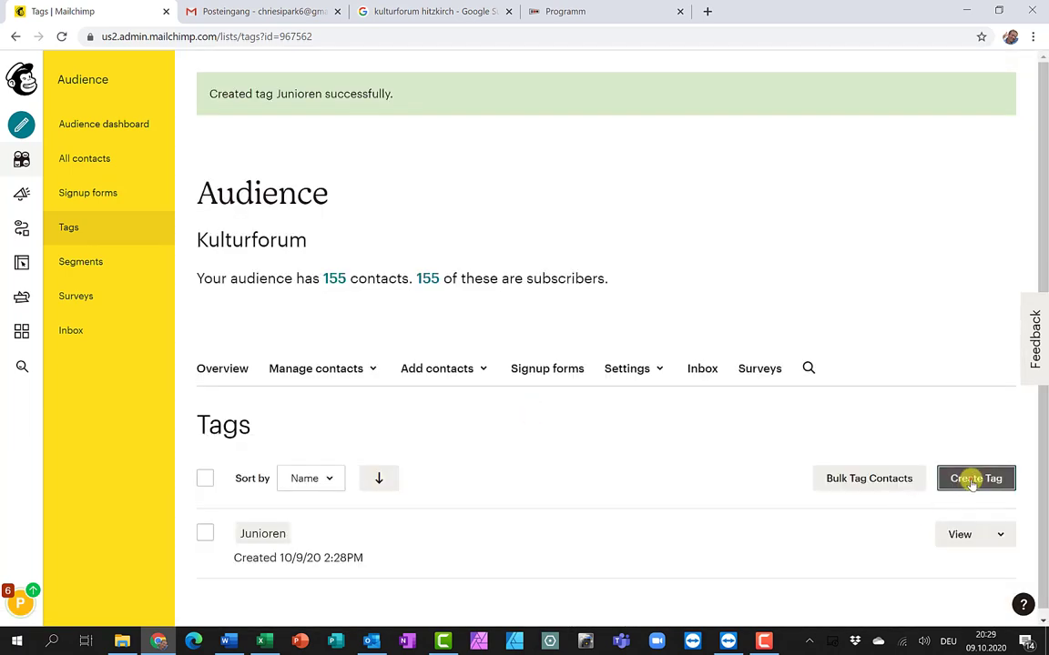
left_click(974, 479)
type("S")
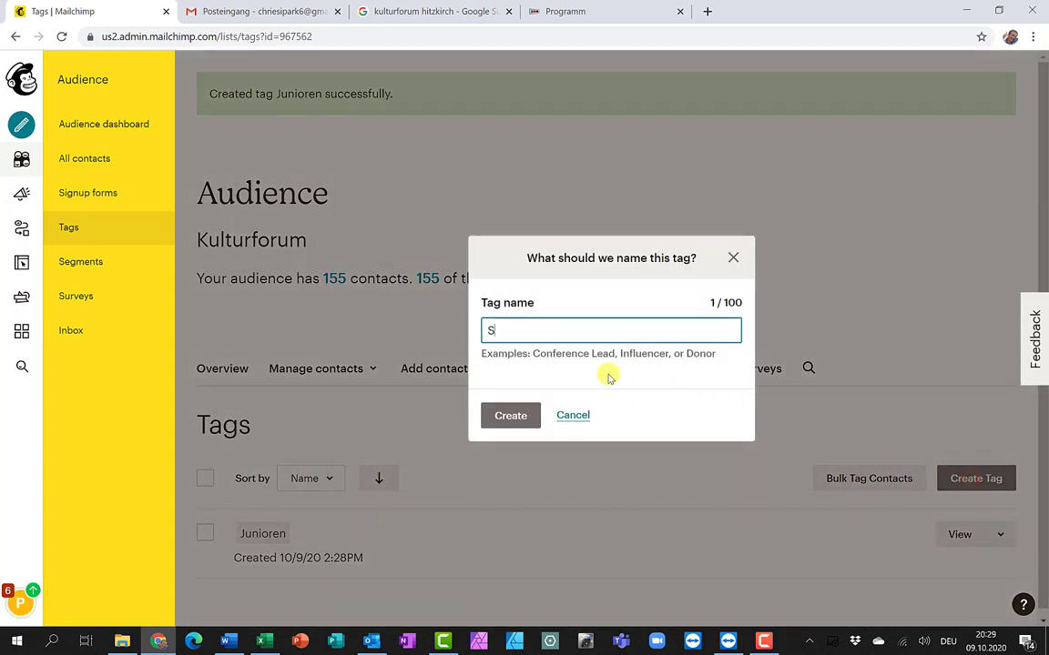
type("enioren")
left_click(510, 415)
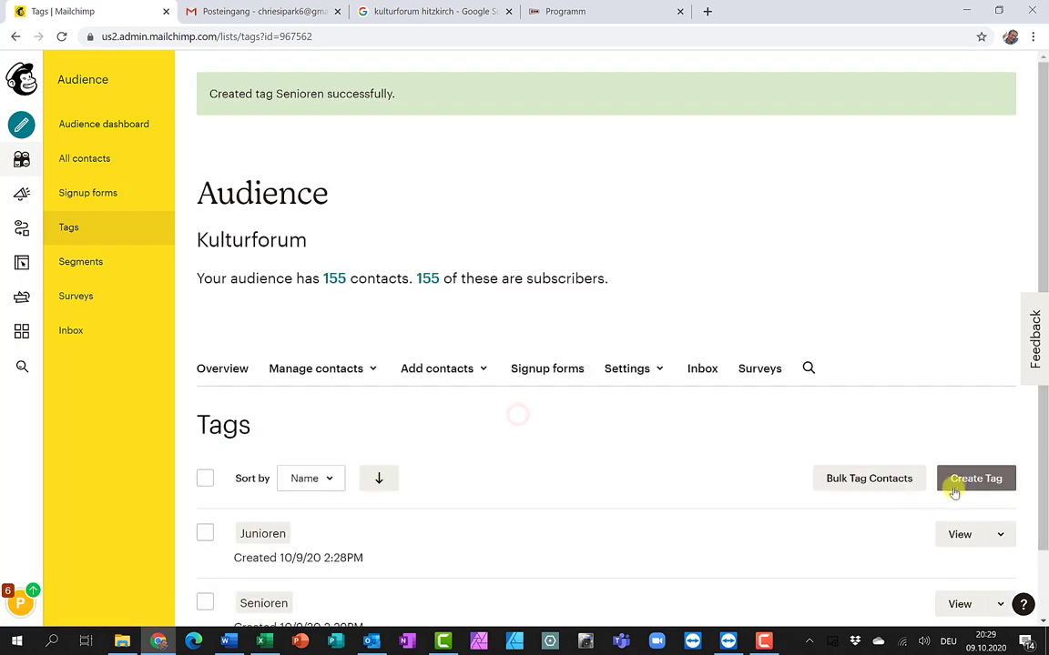
Add two more audience tags named Werbung and Einladung.
left_click(972, 482)
type("Werbung")
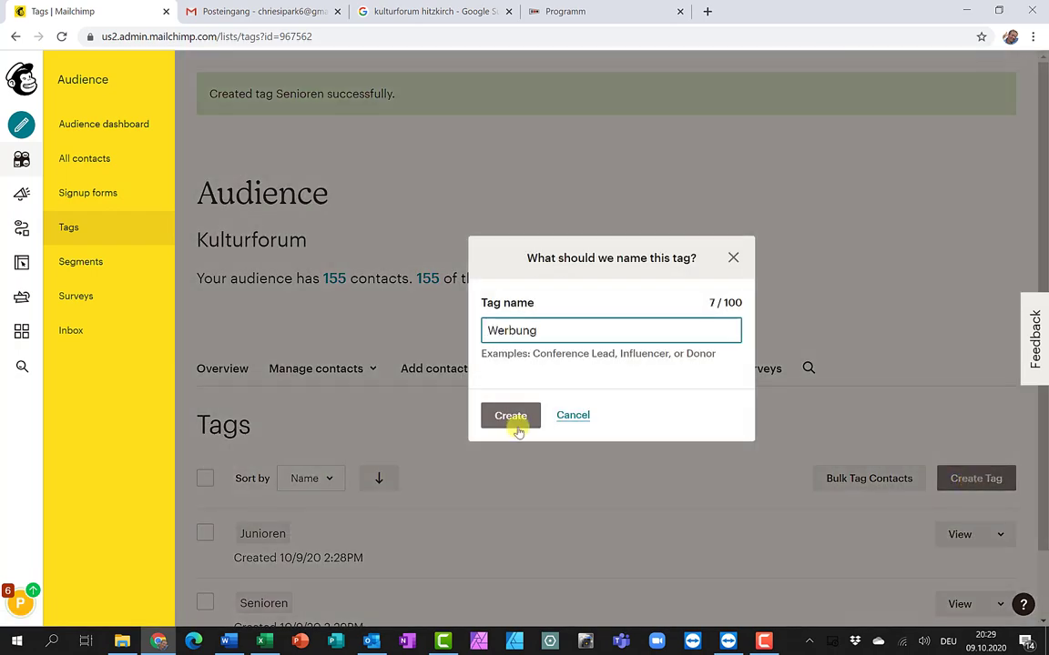
left_click(510, 416)
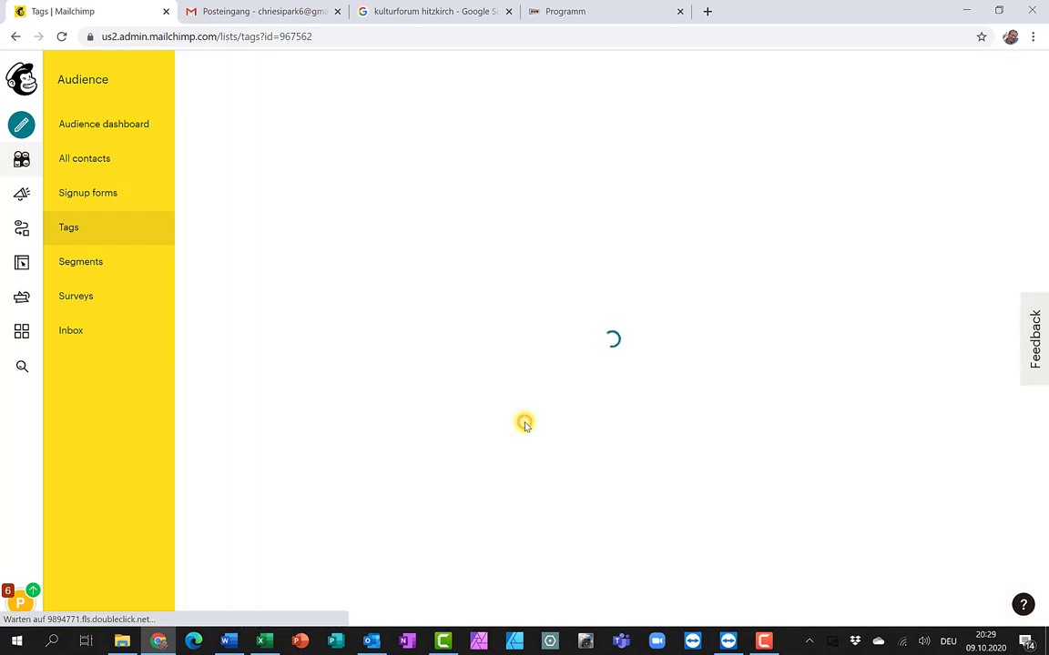
left_click(975, 481)
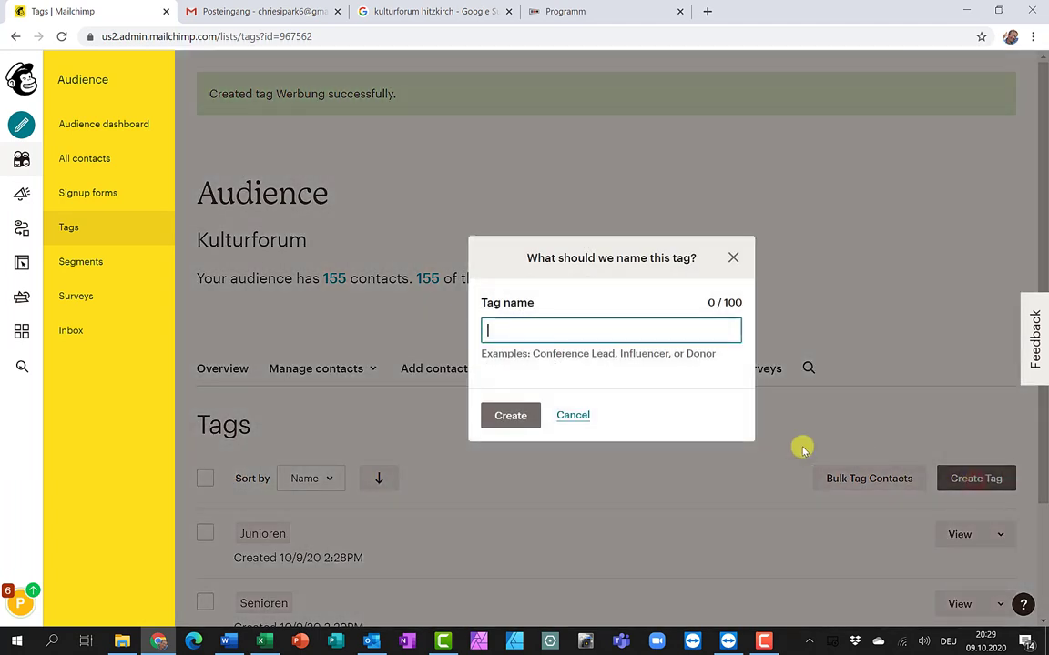
type("Einladung")
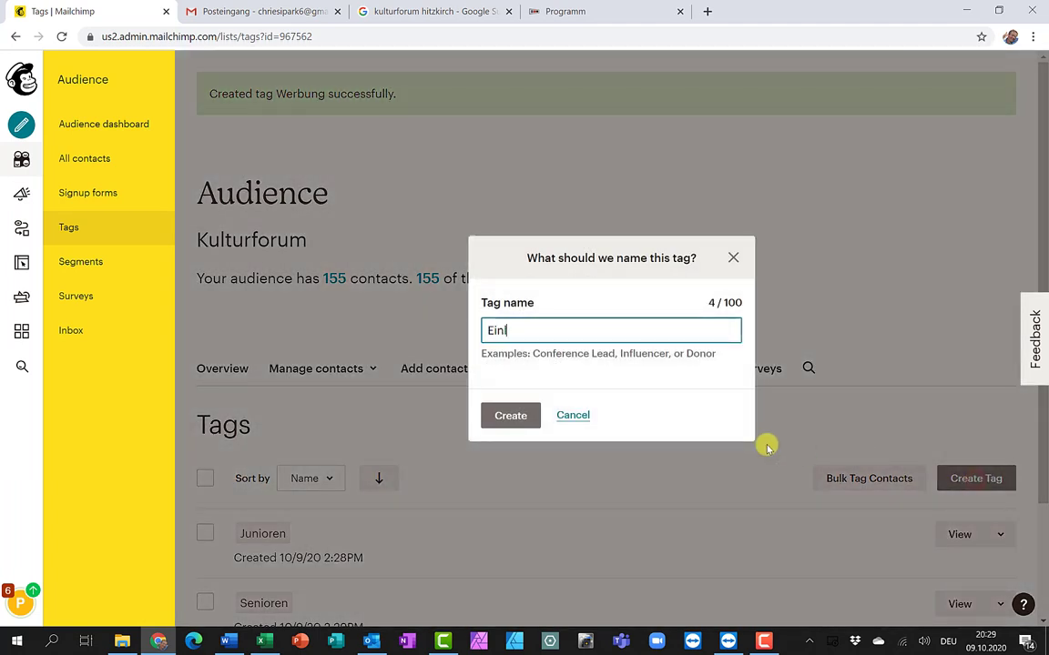
left_click(517, 417)
scroll(523, 426, "down", 3)
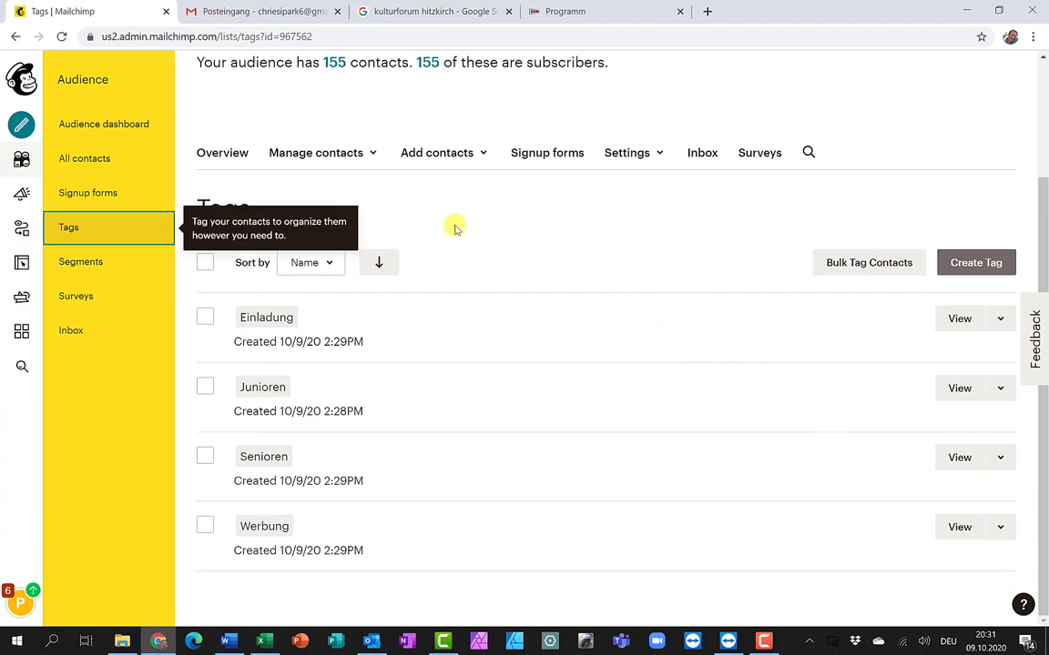
Assign the tags Einladung and Senioren to the first contact in the full contact list.
left_click(82, 160)
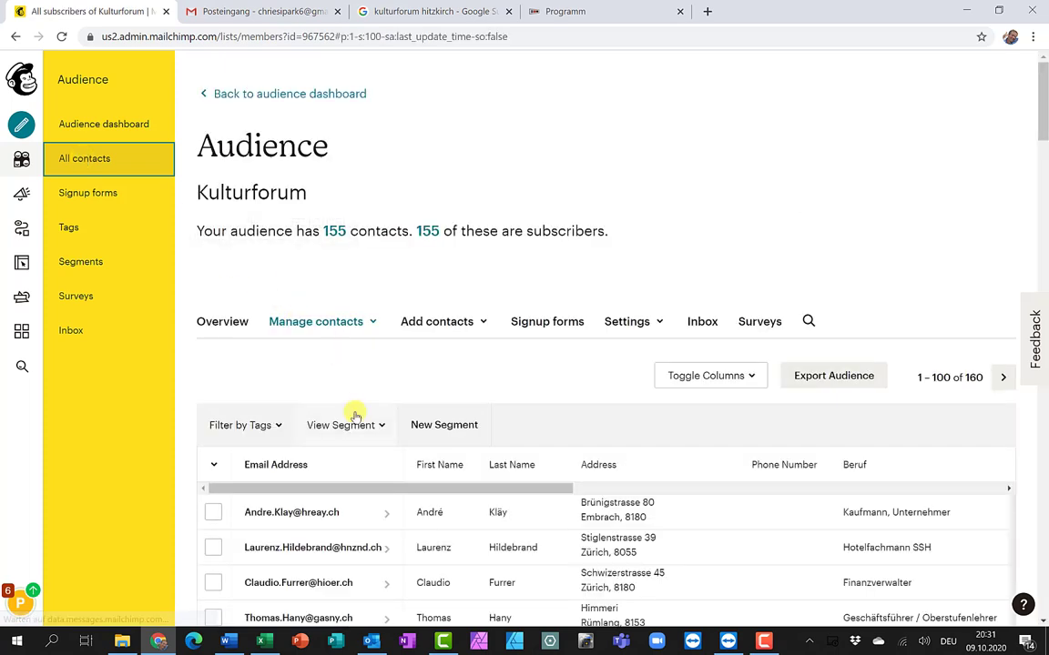
left_click(255, 515)
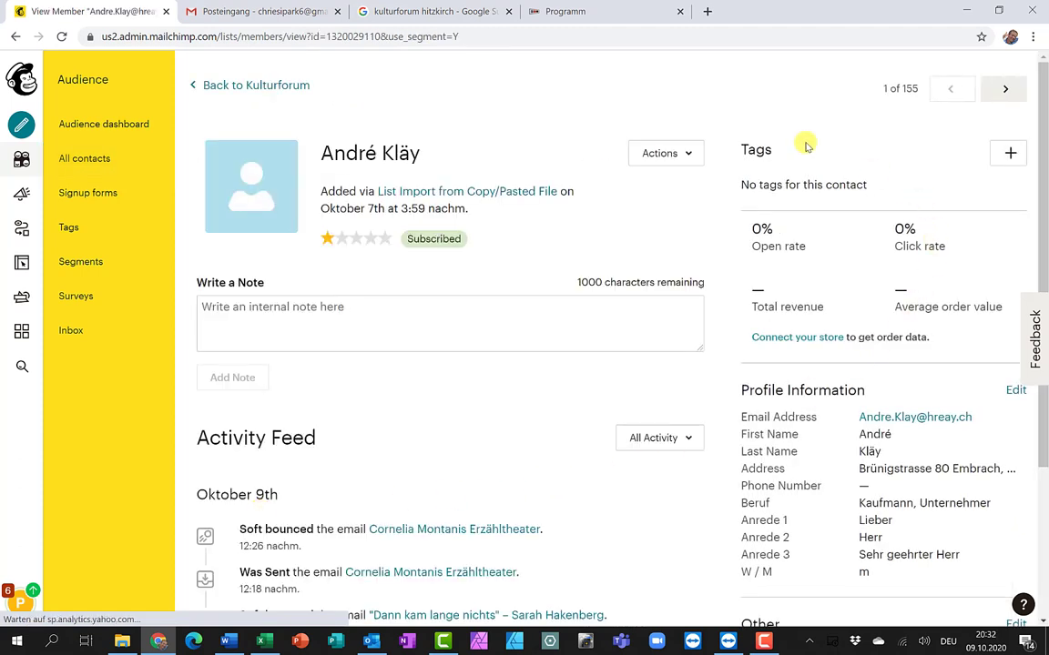
left_click(1011, 157)
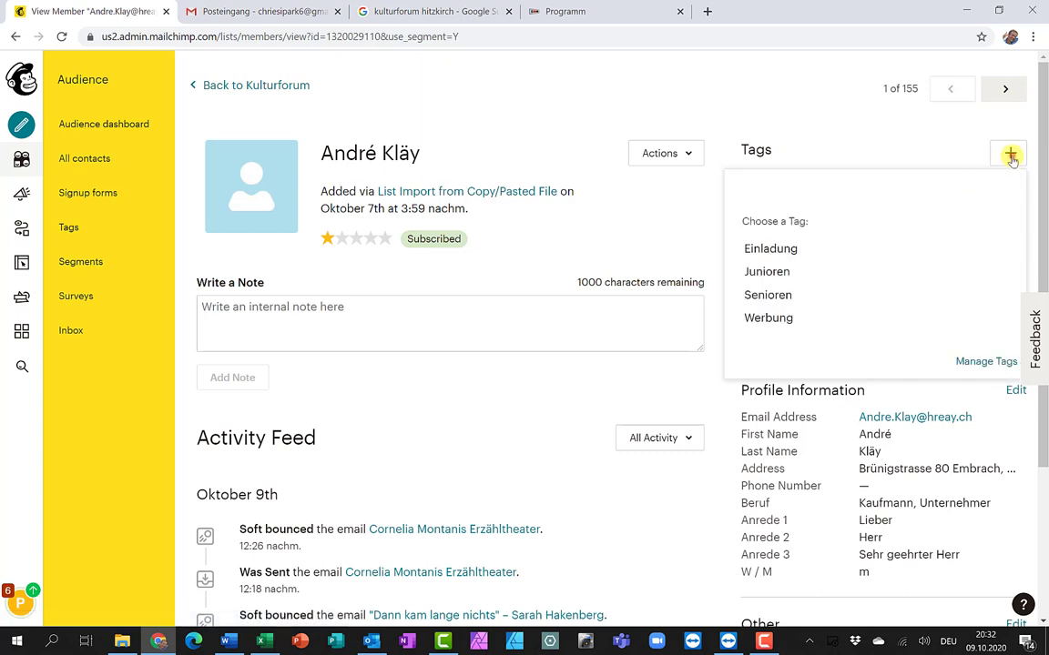
left_click(785, 249)
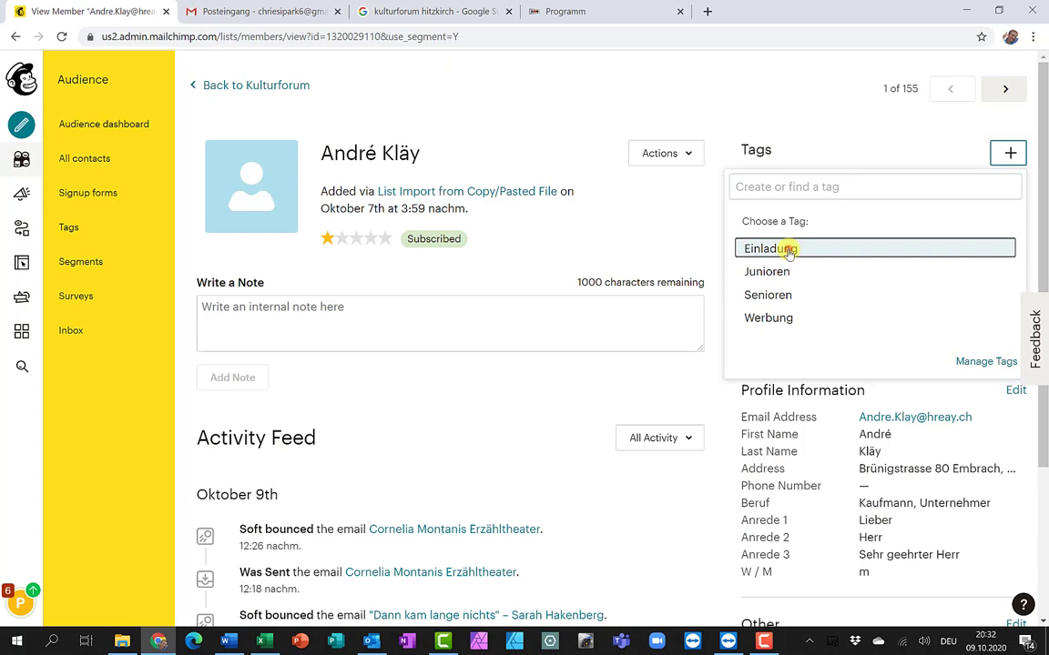
left_click(1011, 153)
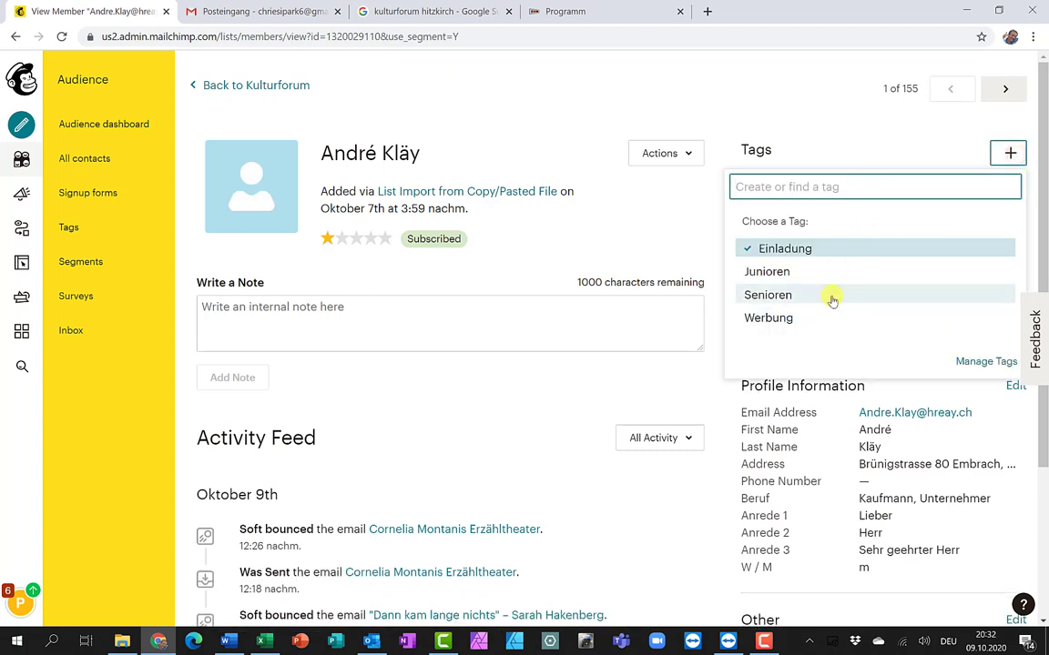
left_click(793, 295)
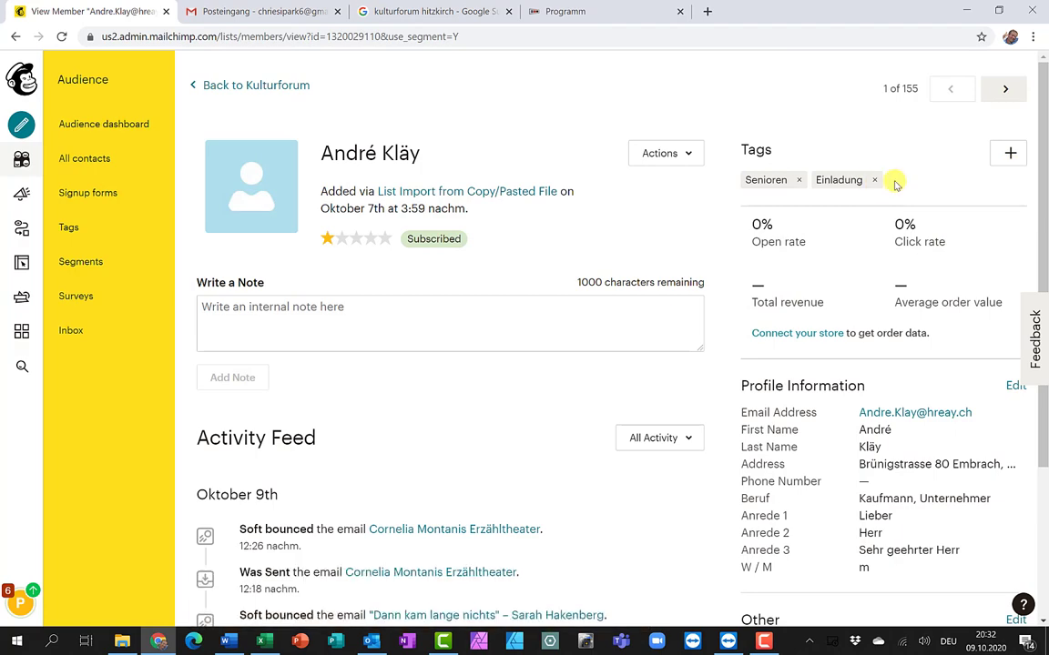
scroll(894, 185, "down", 3)
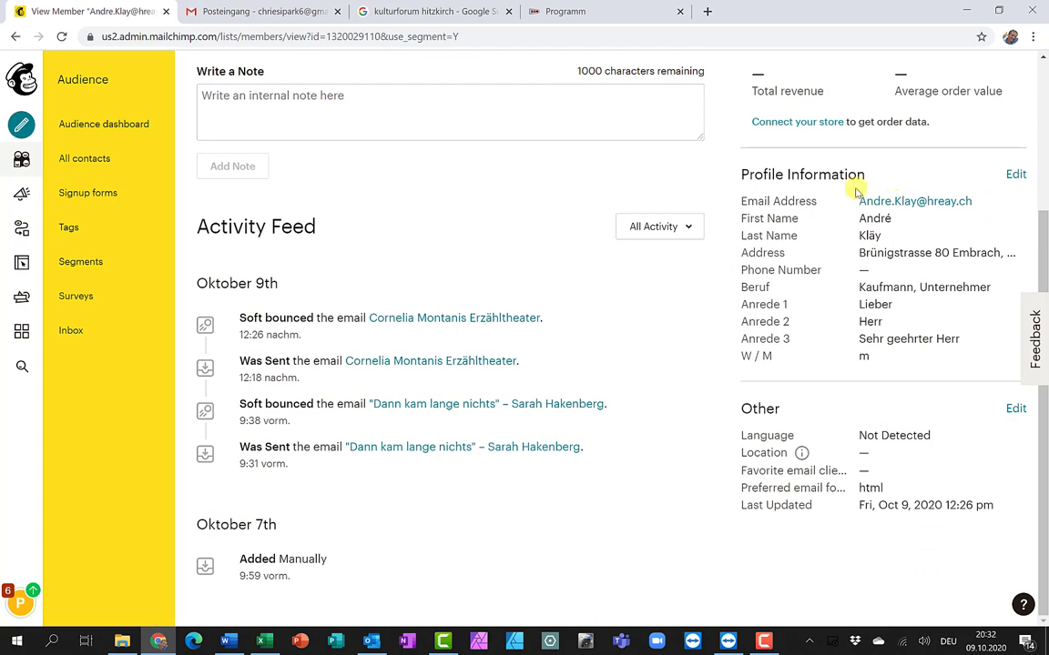
Assign the tags Junioren, Einladung and Werbung to the second contact in the full contact list.
left_click(102, 162)
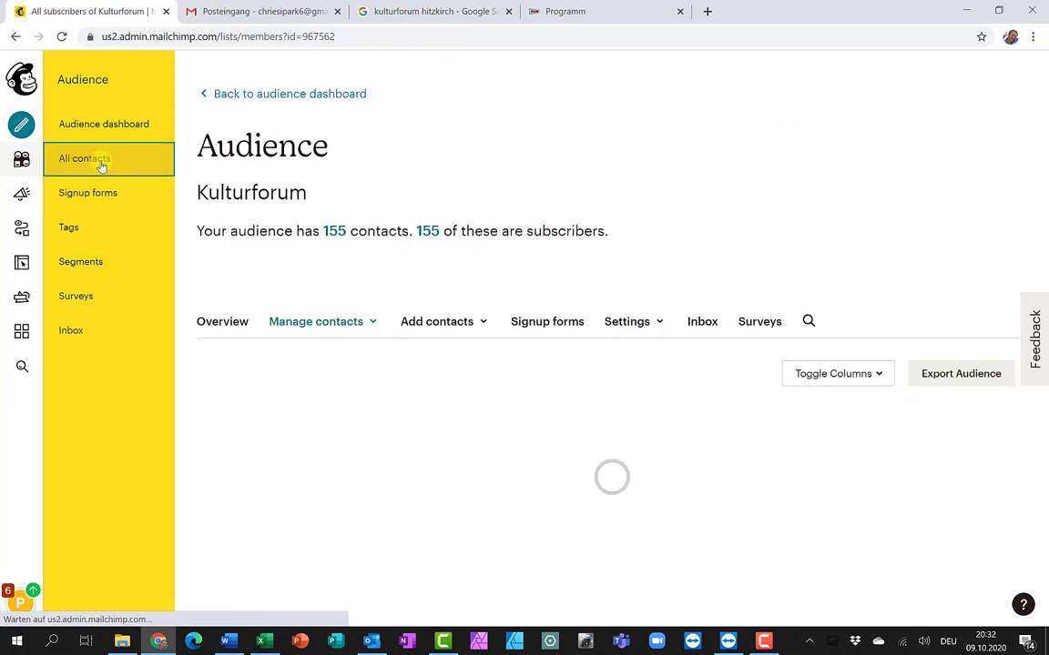
scroll(429, 329, "down", 2)
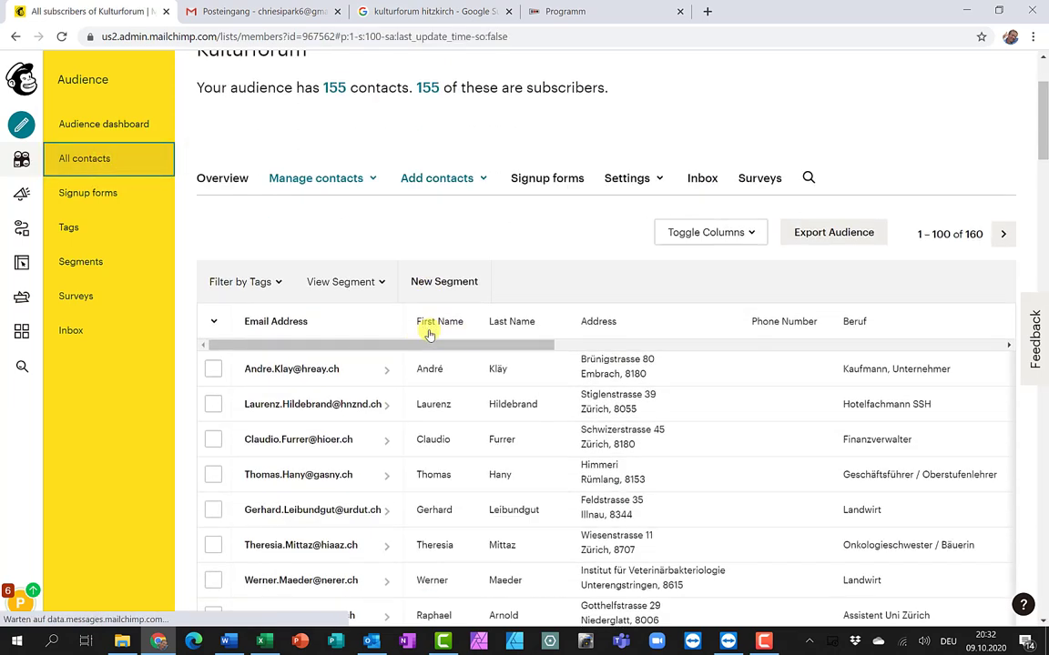
left_click(311, 406)
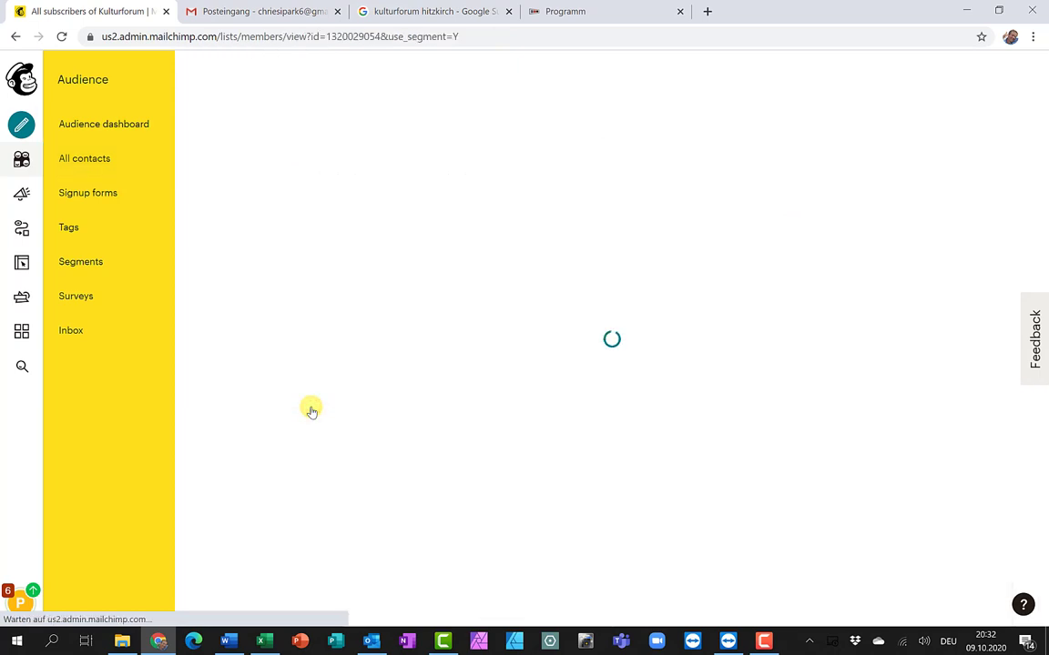
left_click(1010, 152)
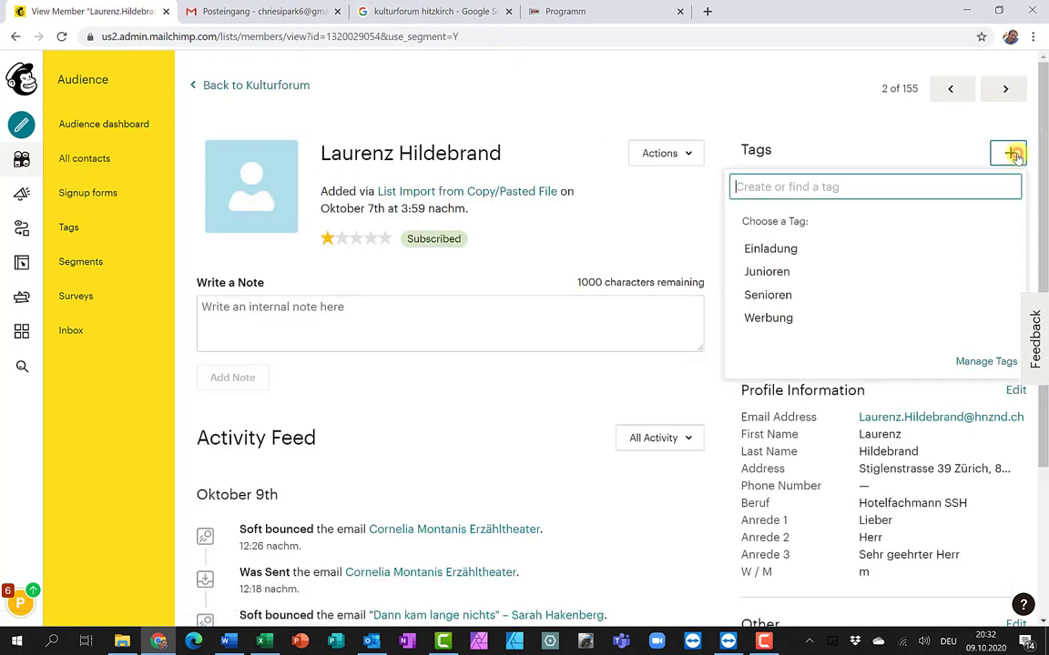
left_click(802, 272)
left_click(1010, 153)
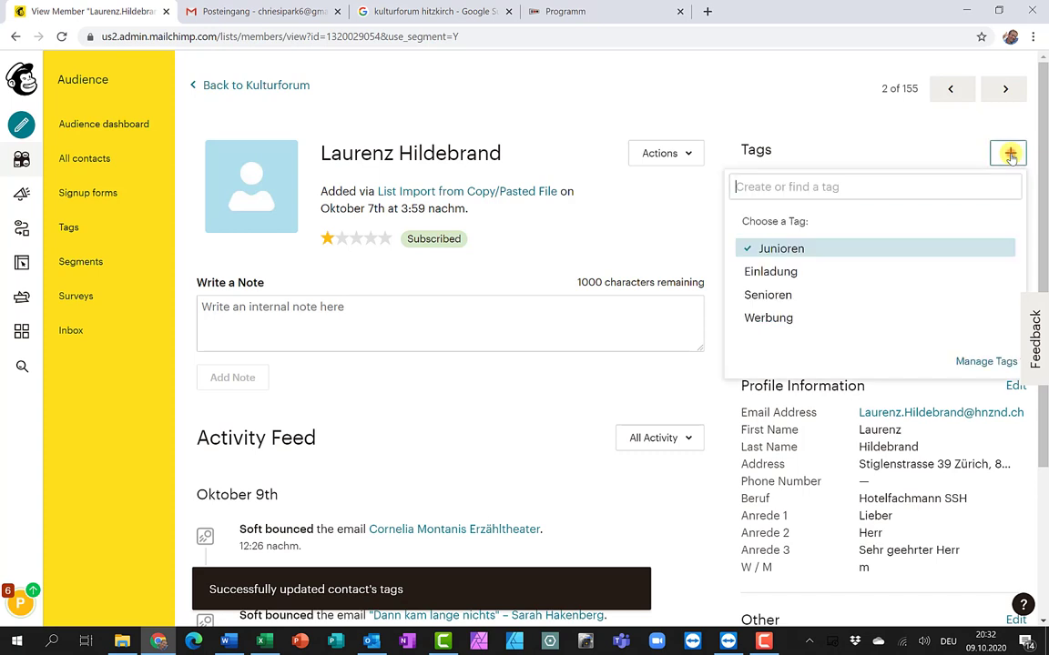
left_click(788, 271)
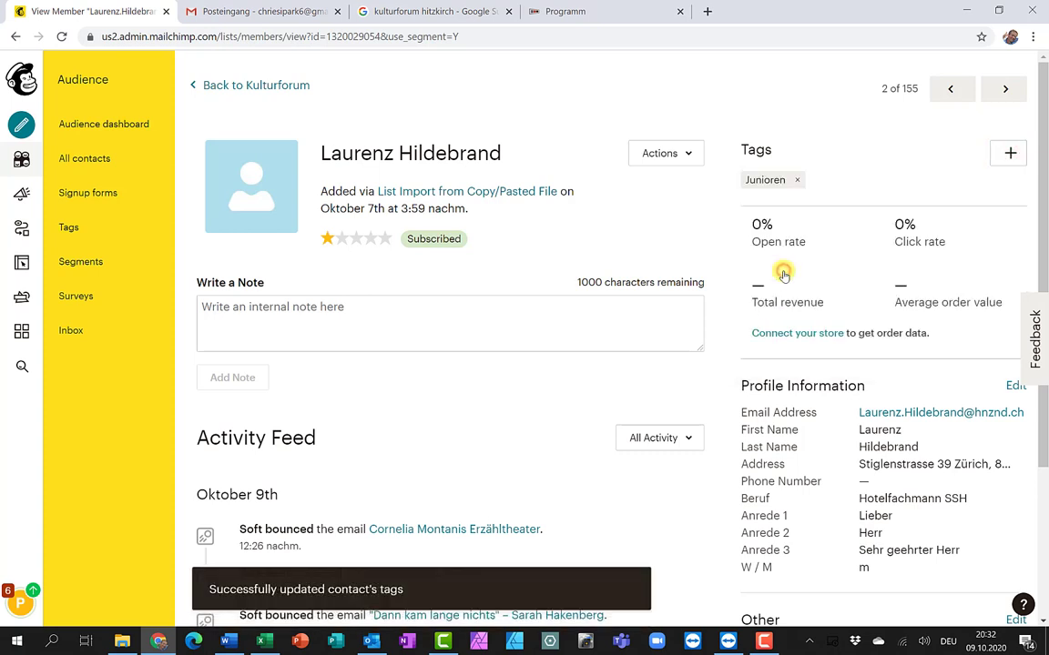
left_click(1011, 153)
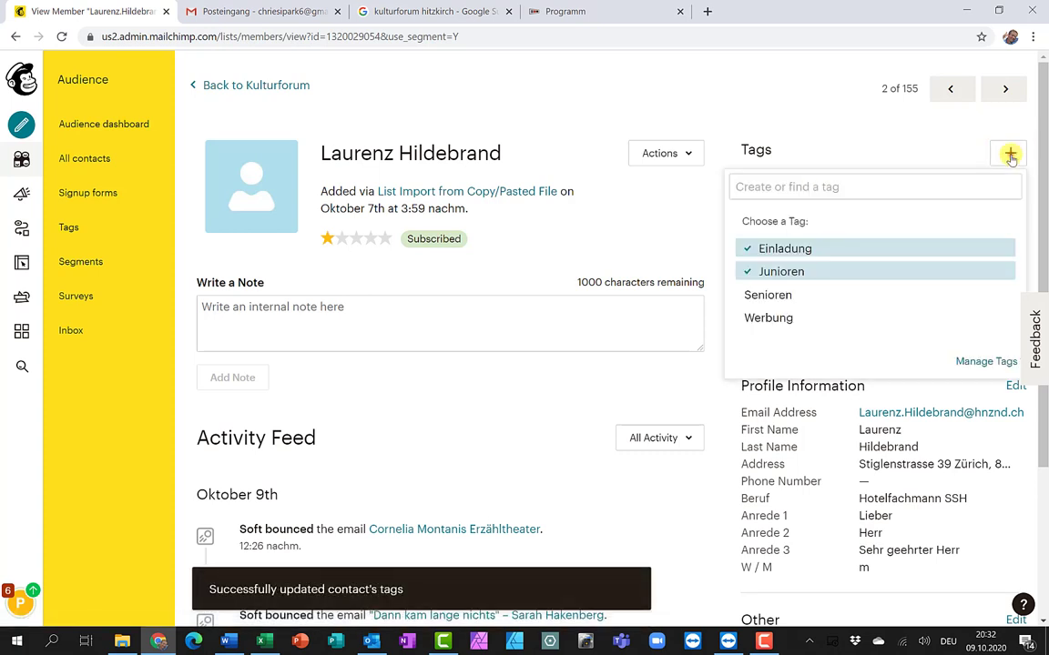
left_click(807, 317)
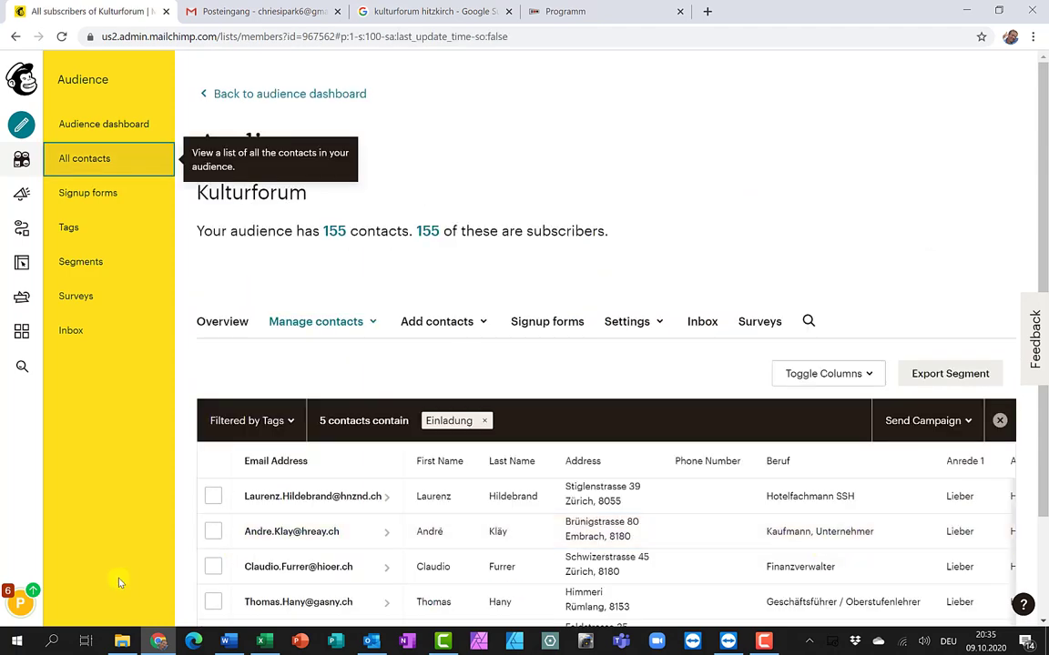
View the contacts that carry the Einladung tag, starting from the audience's tag overview.
left_click(70, 227)
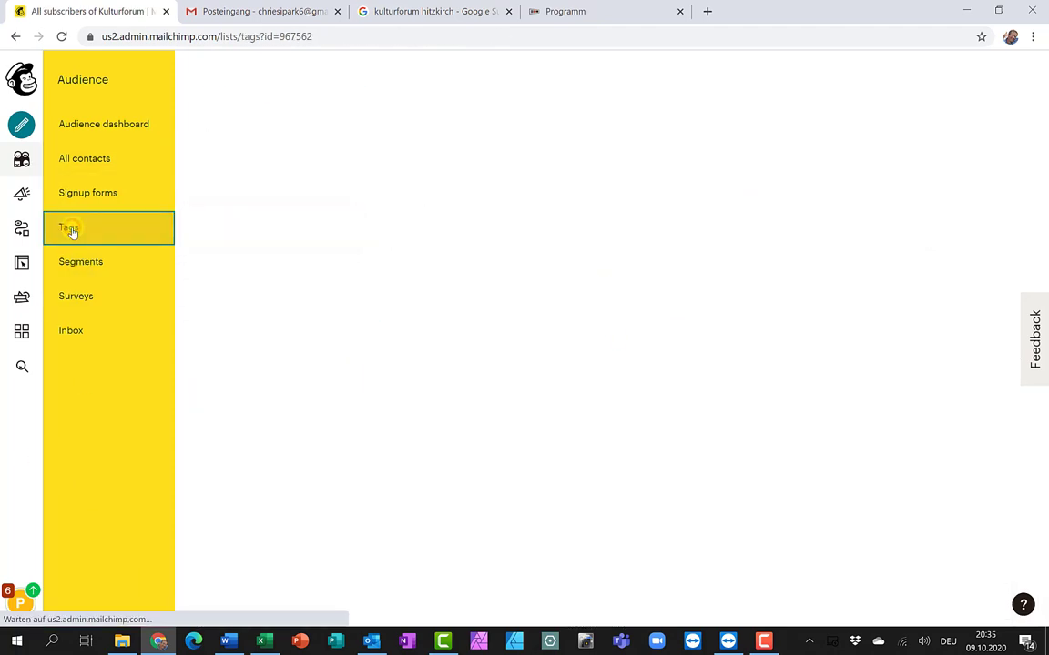
scroll(508, 452, "down", 2)
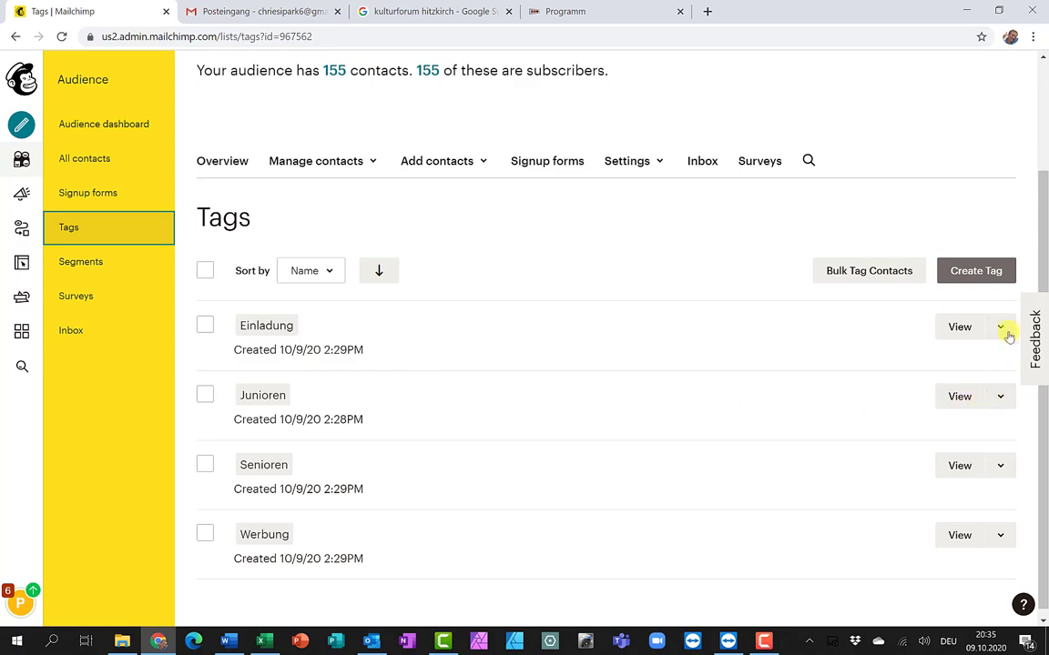
left_click(815, 352)
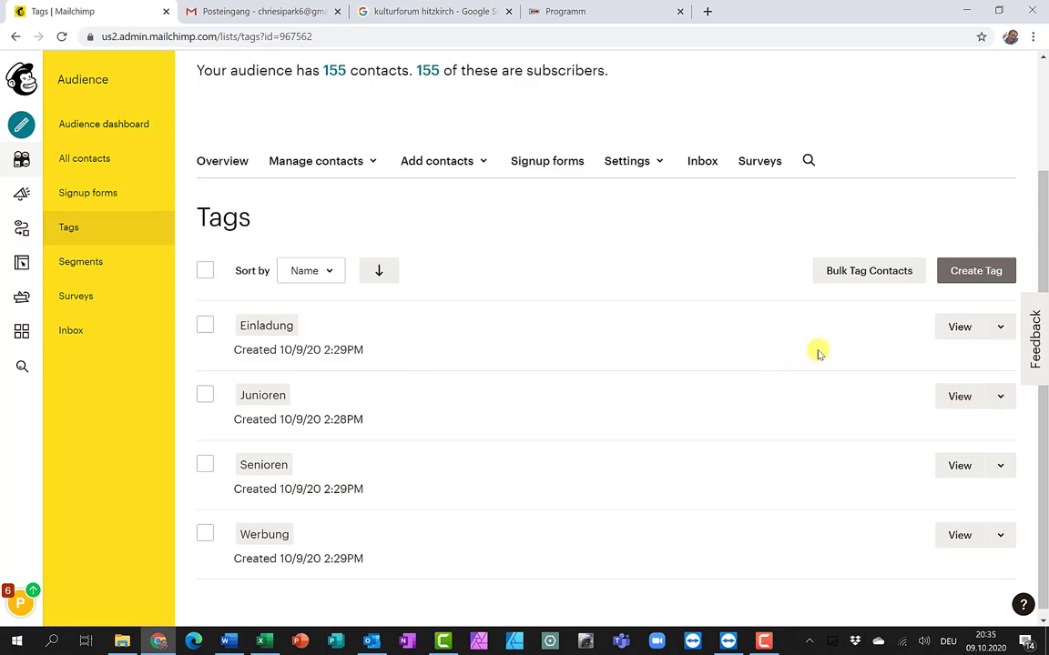
left_click(963, 328)
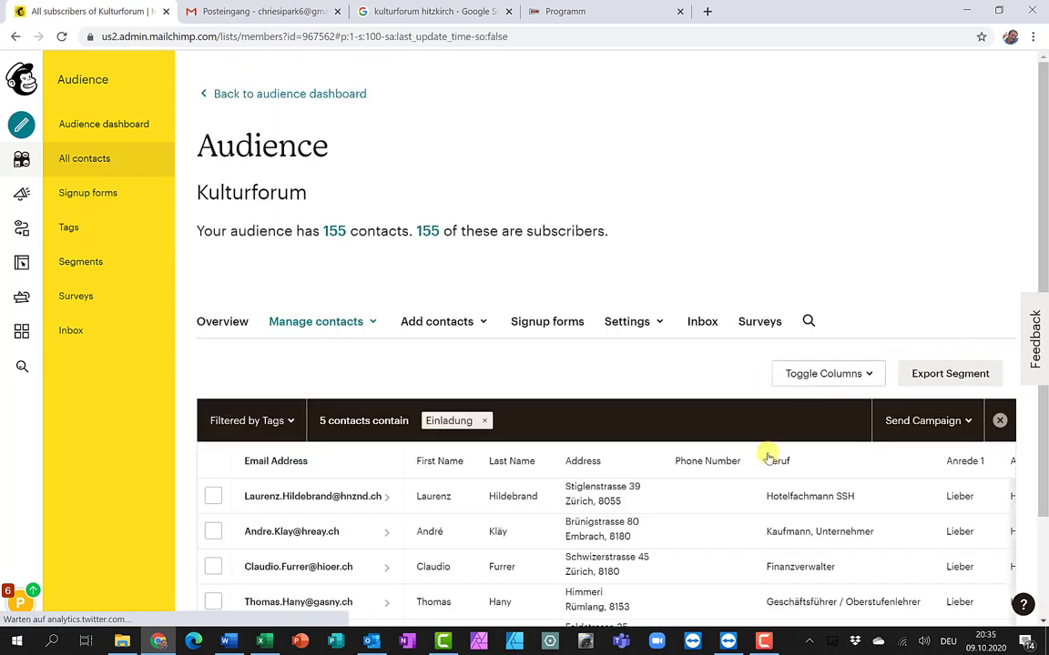
scroll(756, 473, "down", 2)
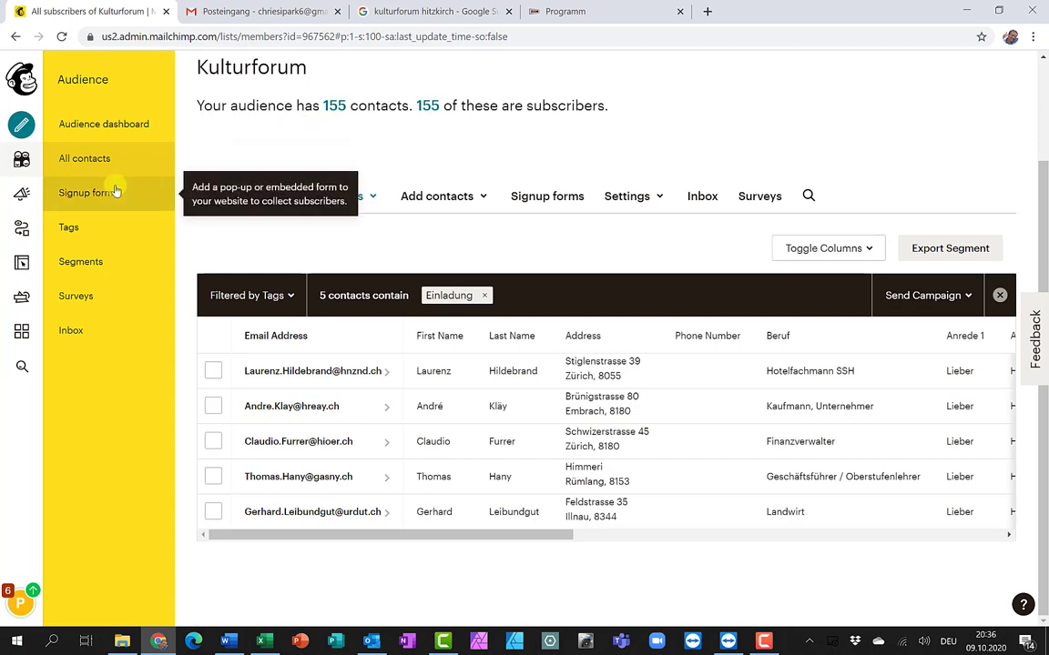
Restrict the recipients of the draft campaign Ländlerkapelle "Gläuffig" to the Einladung tag and save them.
left_click(22, 196)
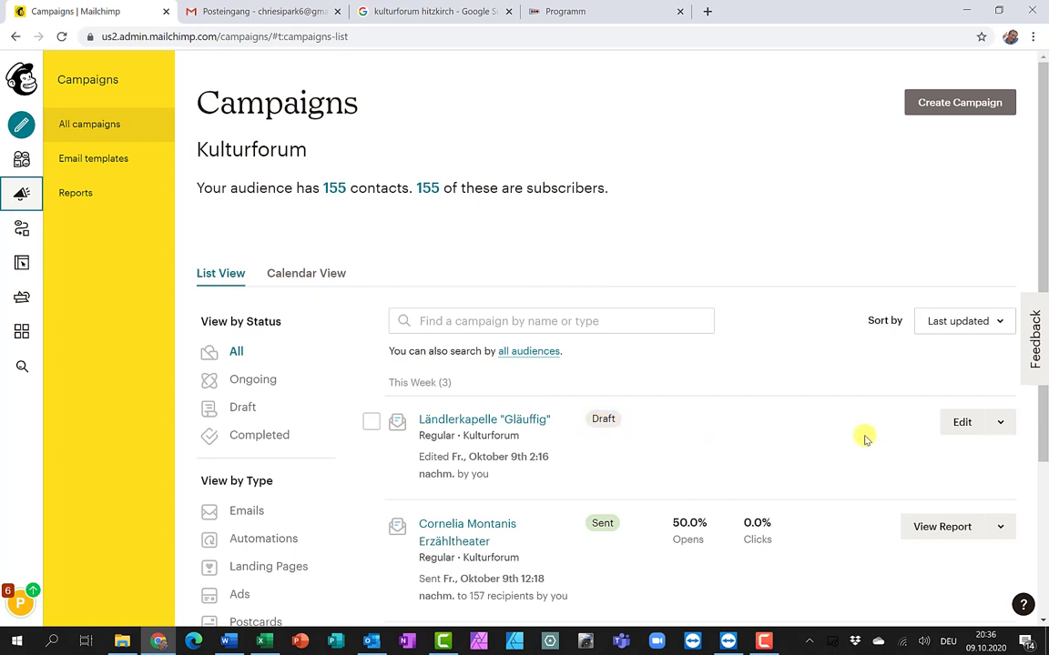
left_click(533, 421)
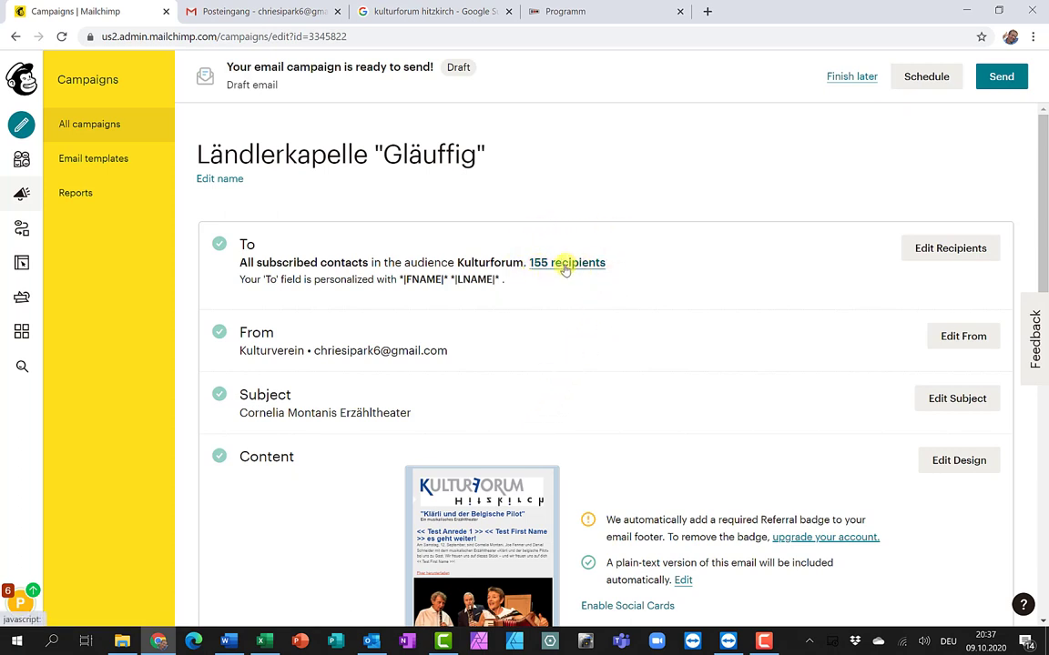
left_click(950, 248)
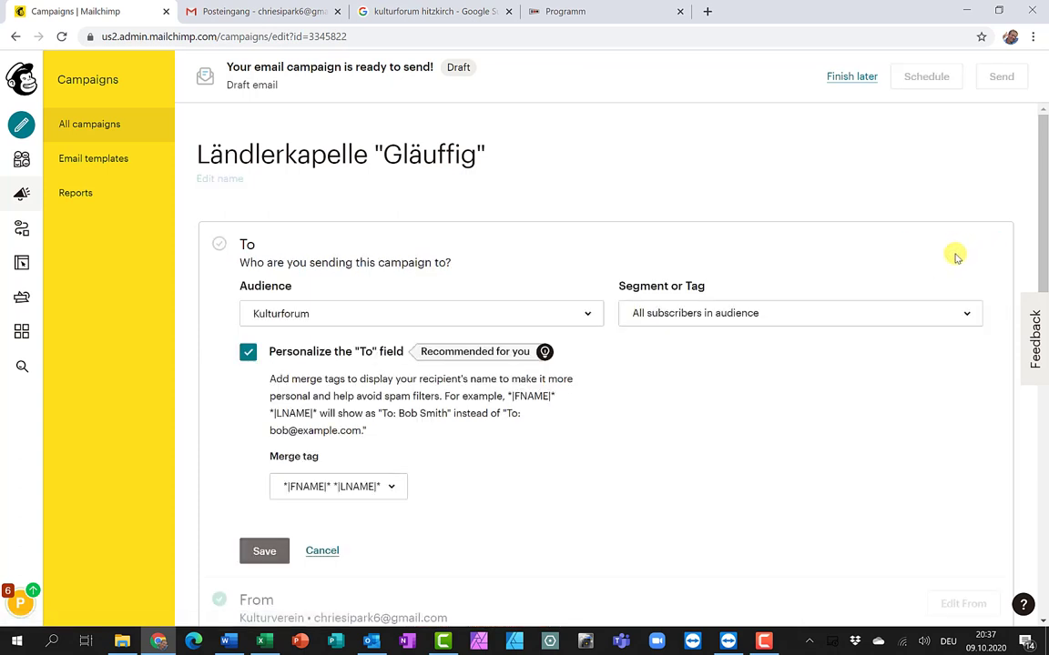
left_click(851, 315)
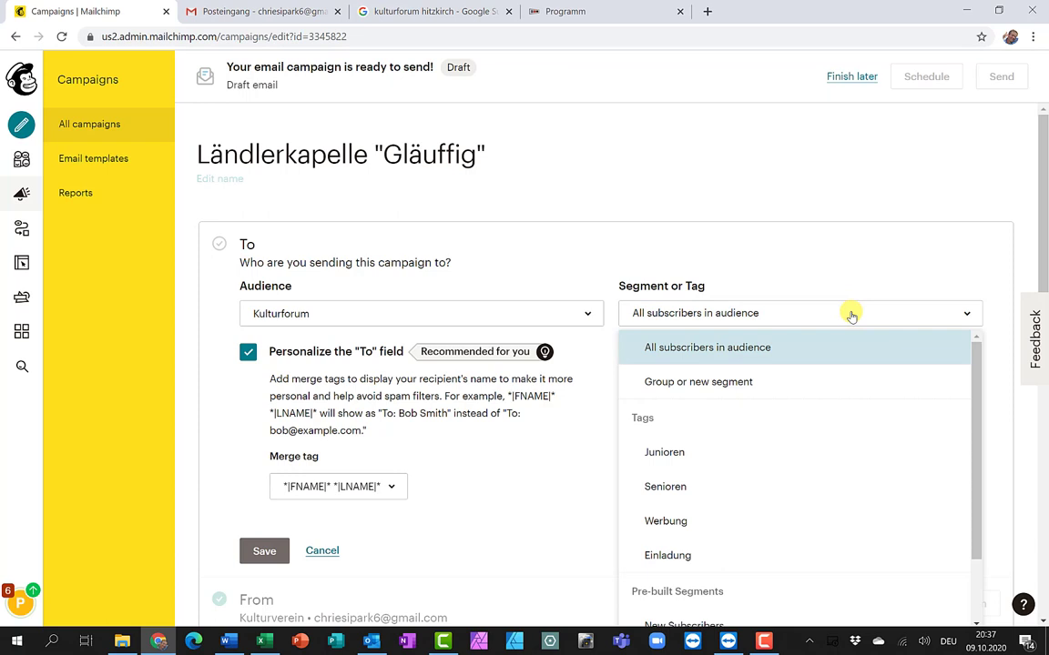
left_click(667, 556)
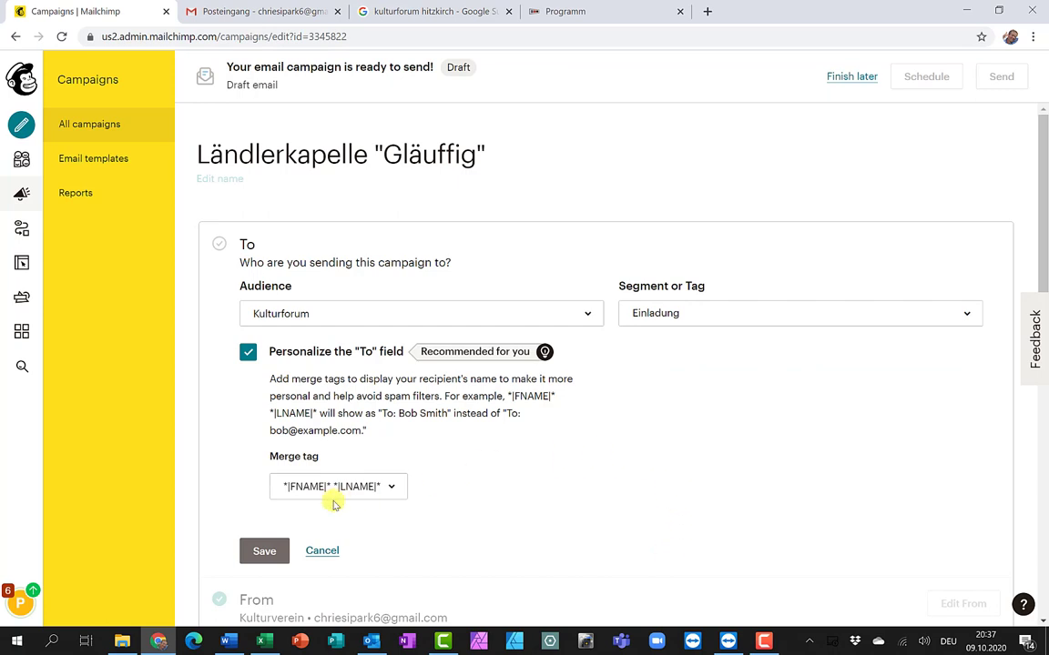
left_click(265, 553)
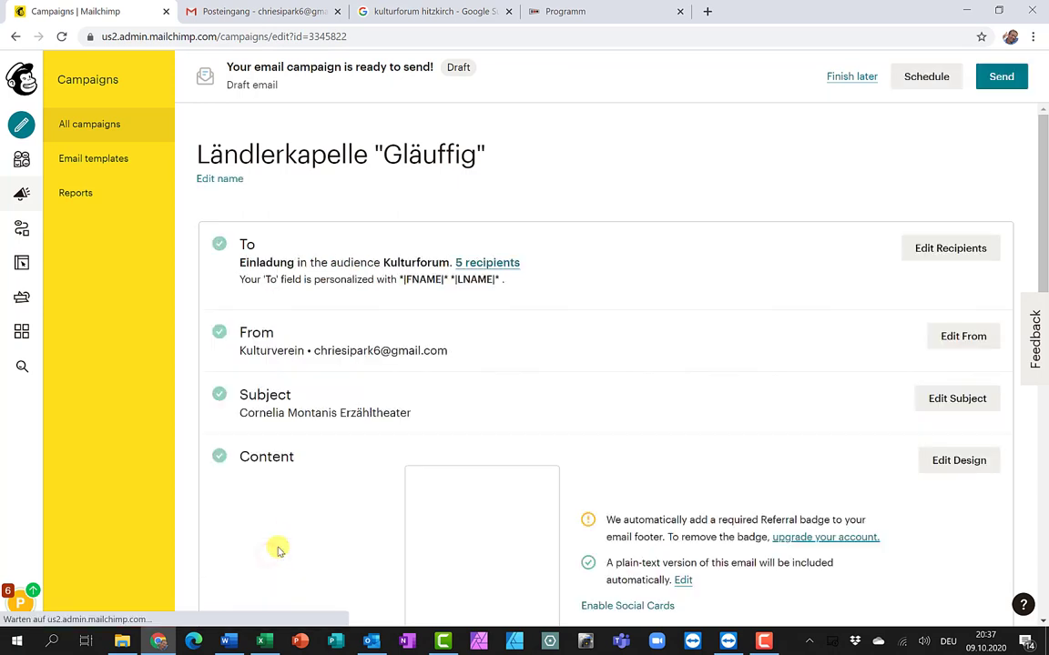